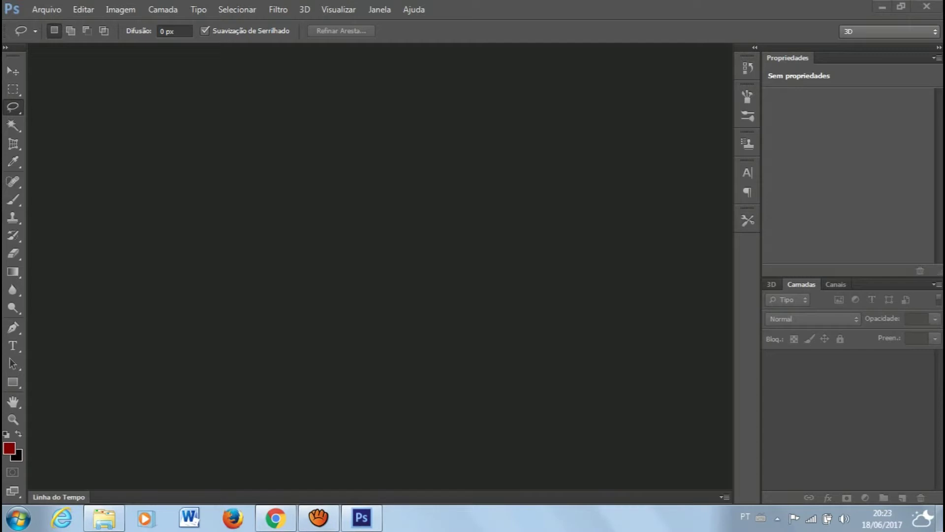
Step: Switch from the screen recorder and Photoshop to the browser's Google Images results for 'imagem hd'
left_click(318, 521)
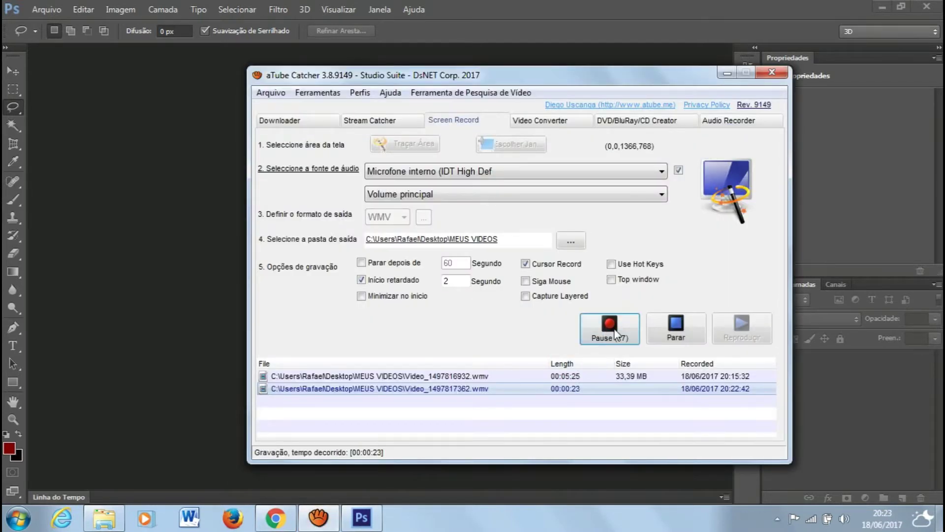
left_click(632, 27)
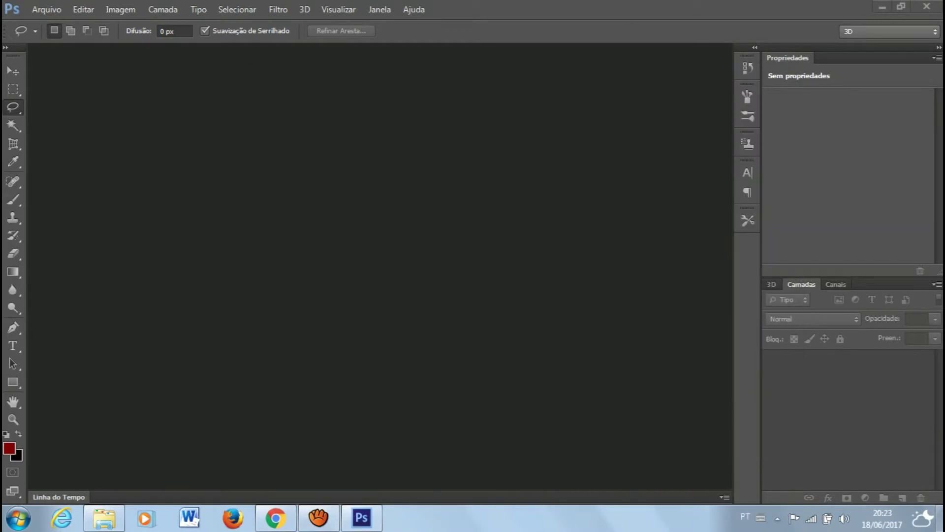
left_click(276, 517)
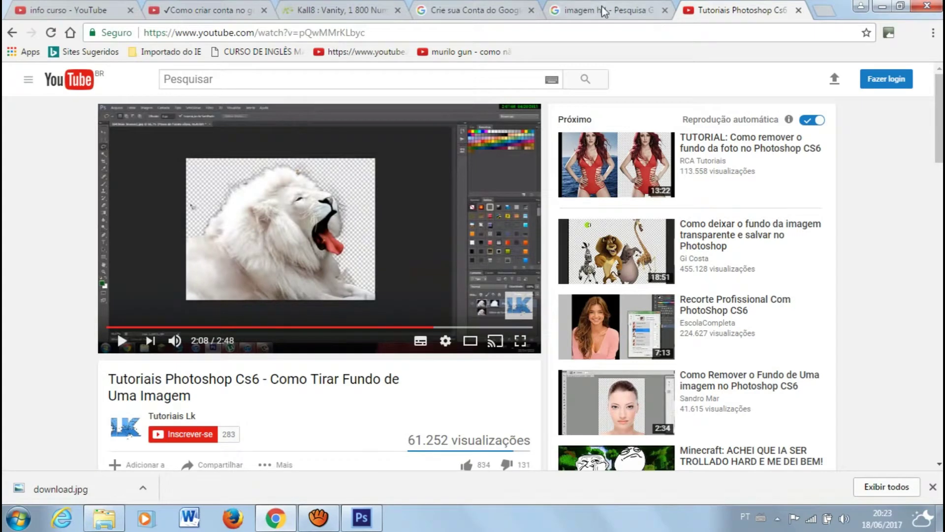
left_click(602, 10)
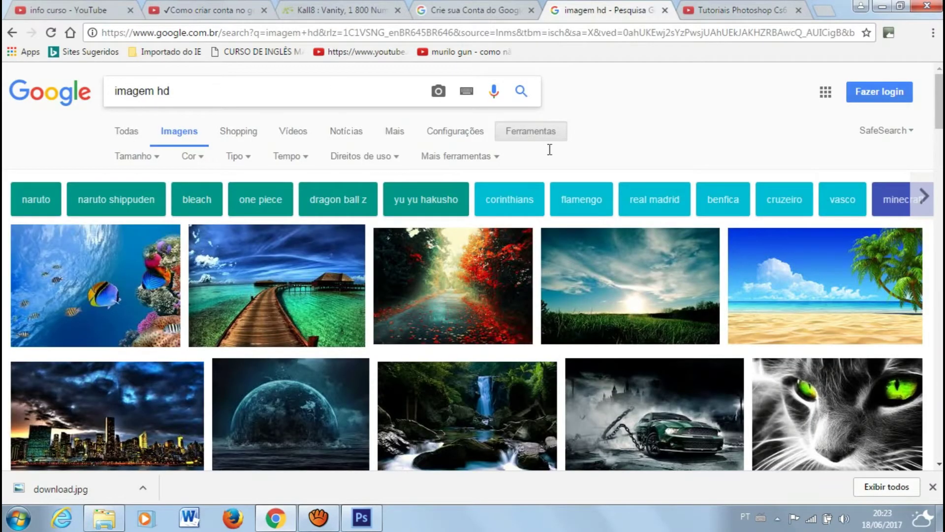
Step: Browse the image results, toggling the search and colour filters and showing more suggested topics
left_click(524, 133)
left_click(526, 138)
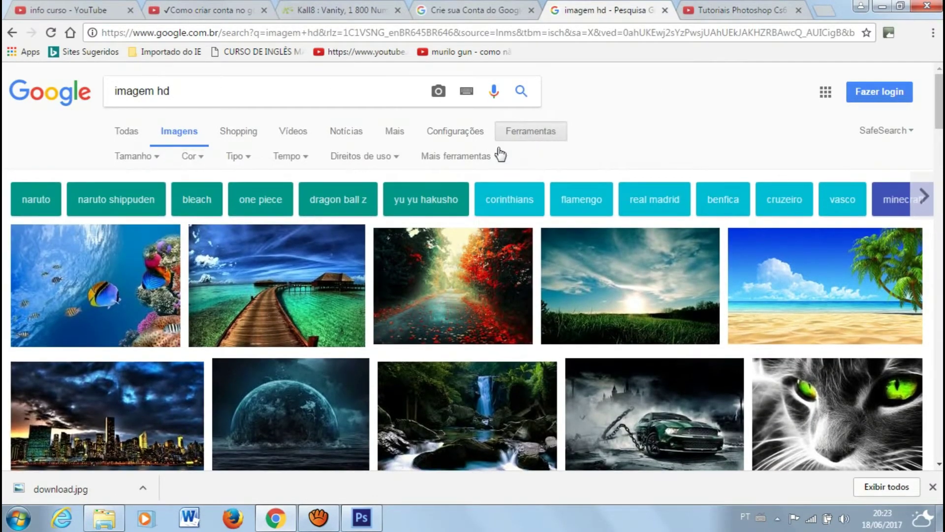
left_click(189, 158)
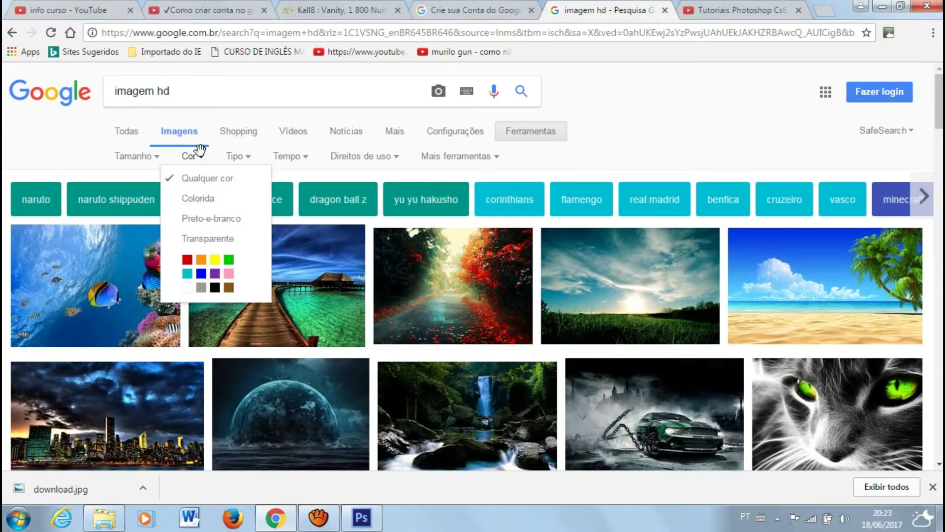
left_click(196, 155)
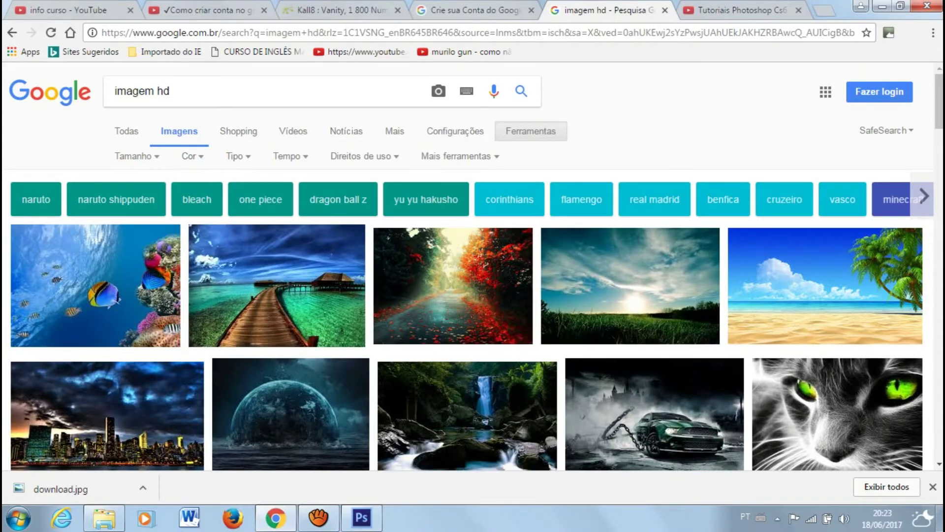
mouse_move(940, 125)
left_mouse_down()
mouse_move(940, 280)
mouse_move(940, 127)
left_mouse_up()
left_click(527, 132)
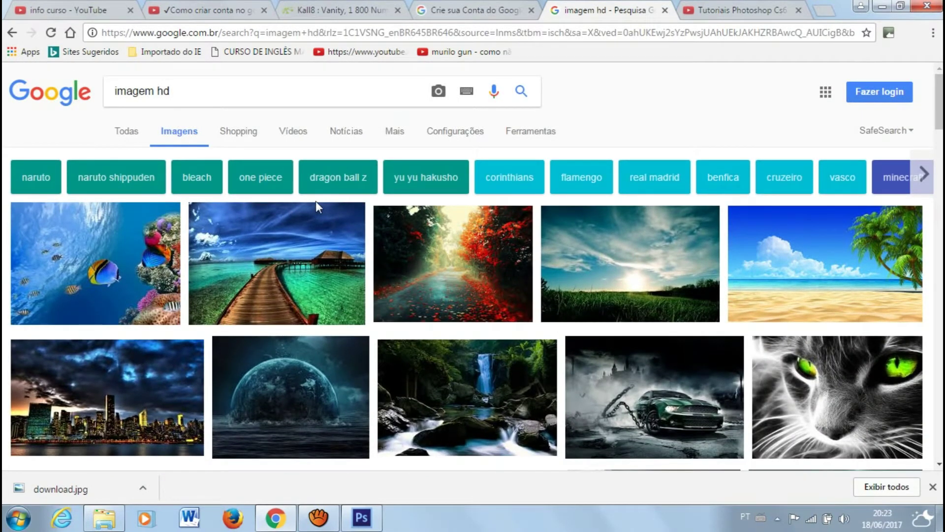
left_click(925, 174)
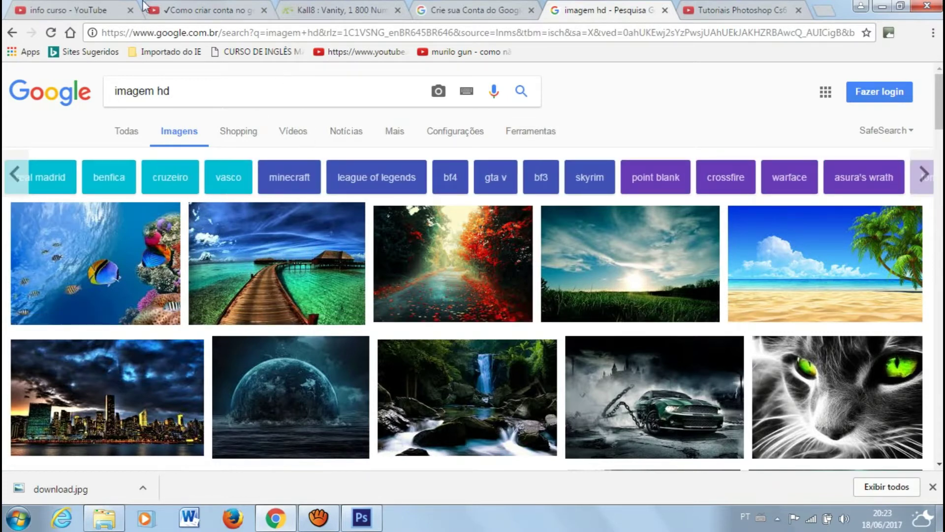
Step: Return to Photoshop, bring up the Abrir dialog, and cancel it without opening anything
left_click(361, 518)
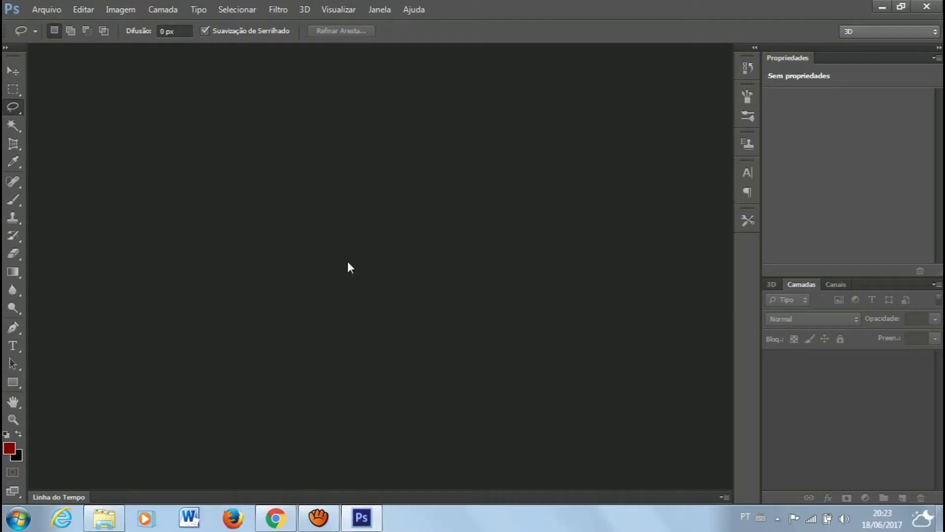
left_click(47, 9)
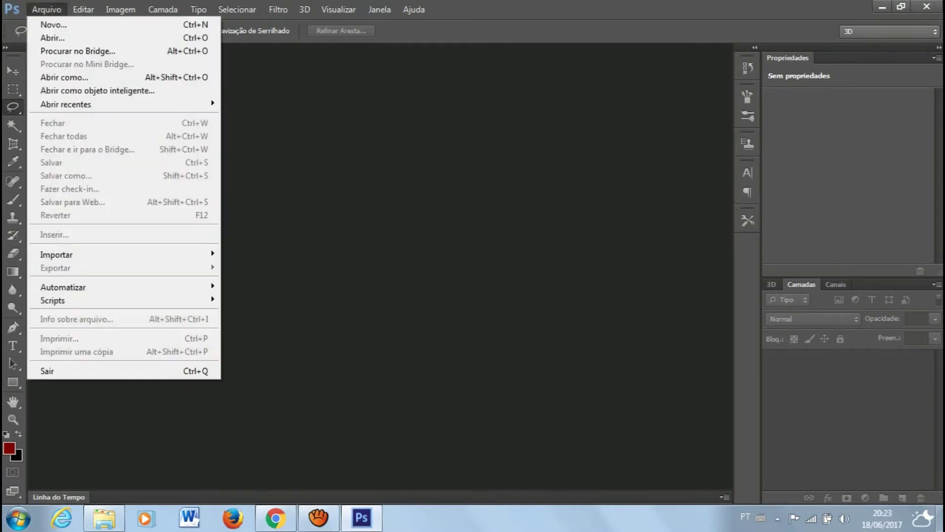
left_click(49, 36)
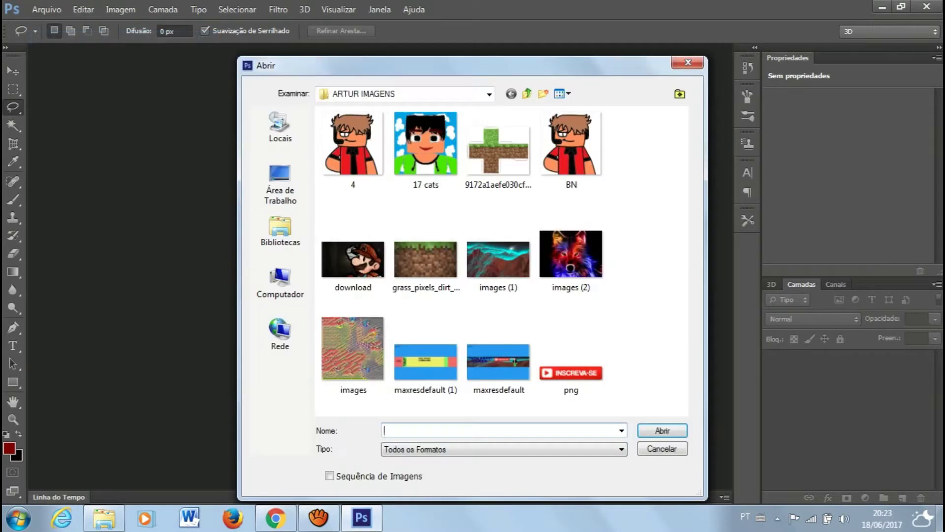
left_click(688, 62)
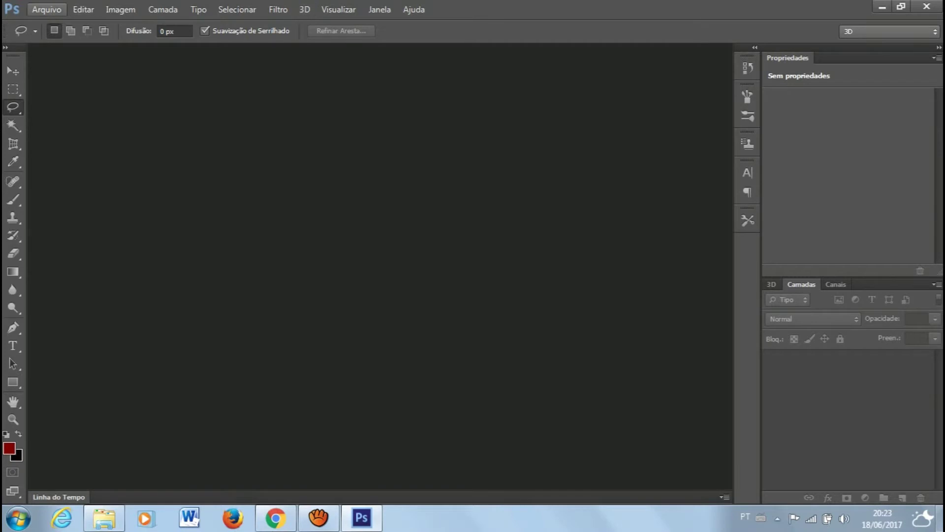
Step: Open download.jpg, the Mario picture, from the ARTUR IMAGENS folder via Arquivo > Abrir
left_click(47, 10)
left_click(49, 38)
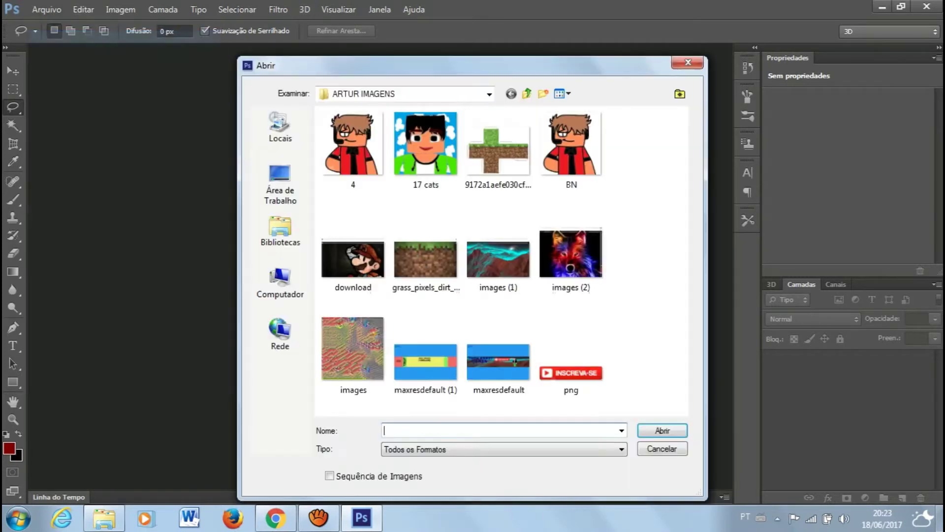
double_click(353, 259)
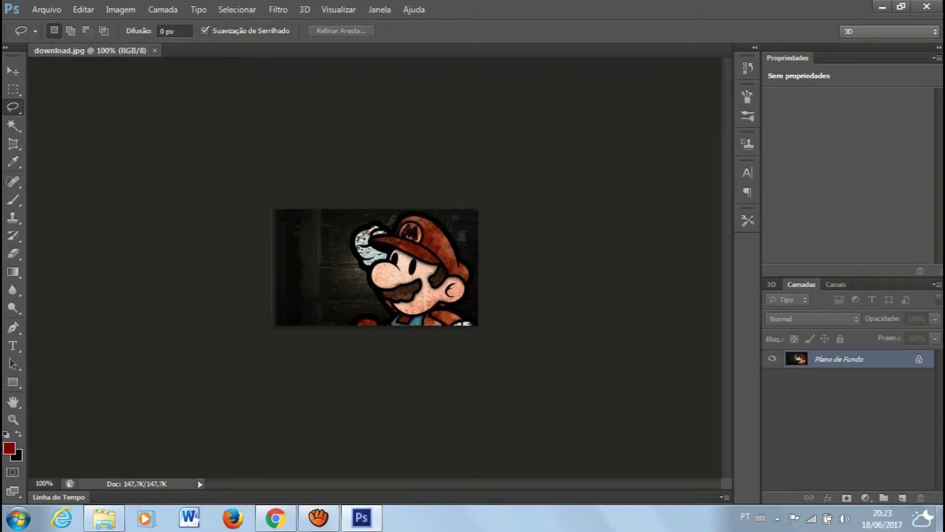
left_click(338, 9)
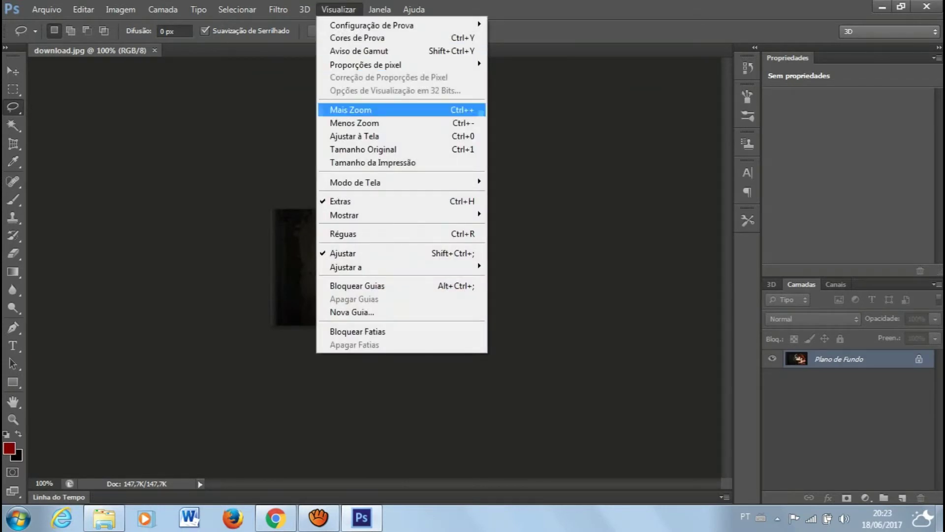
Step: Zoom the Mario image from 200% to 300% with Mais Zoom, then pick the Pen tool
left_click(350, 110)
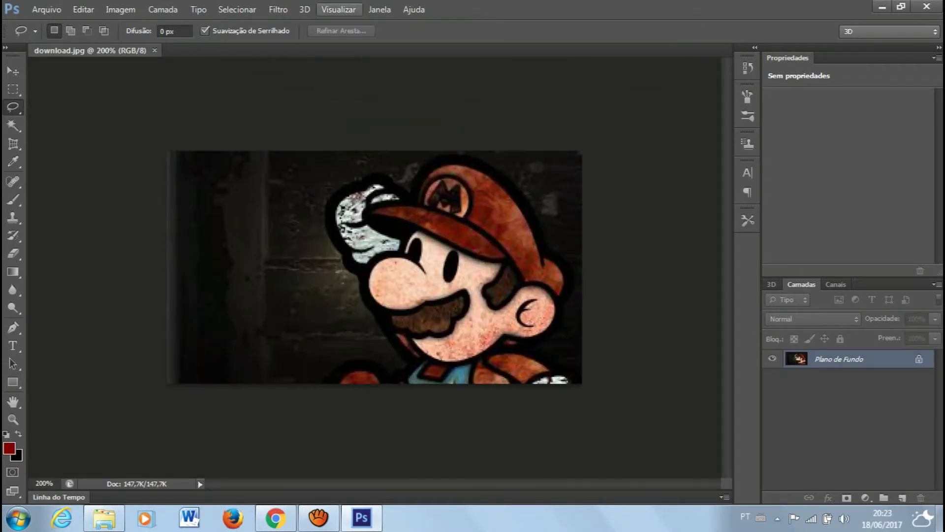
left_click(338, 10)
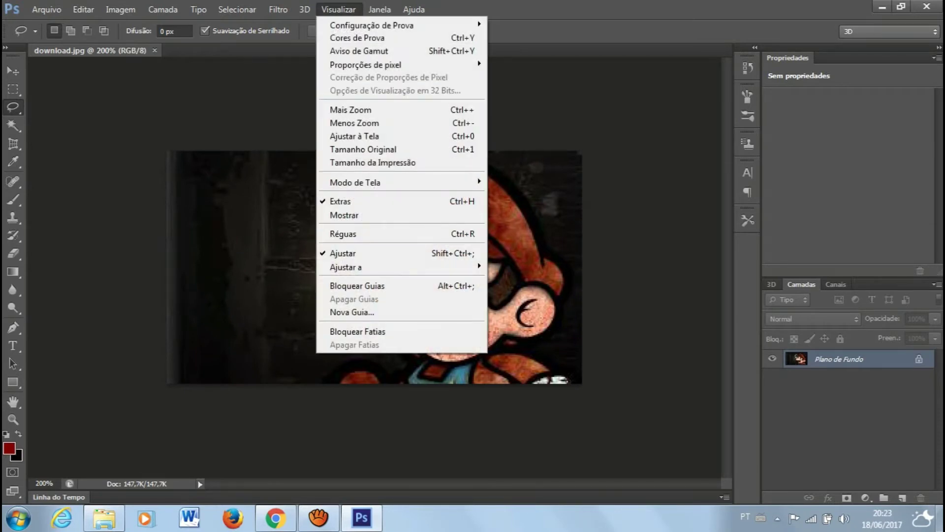
left_click(351, 109)
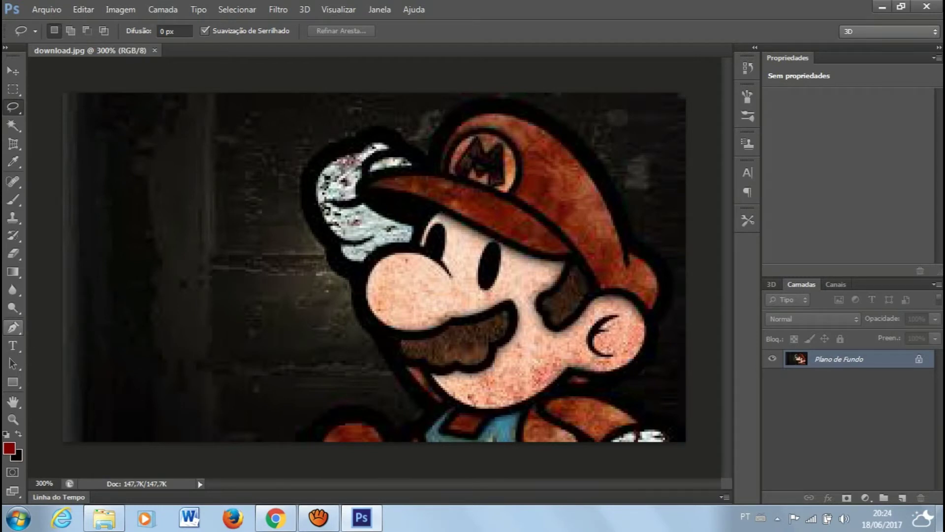
left_click(13, 327)
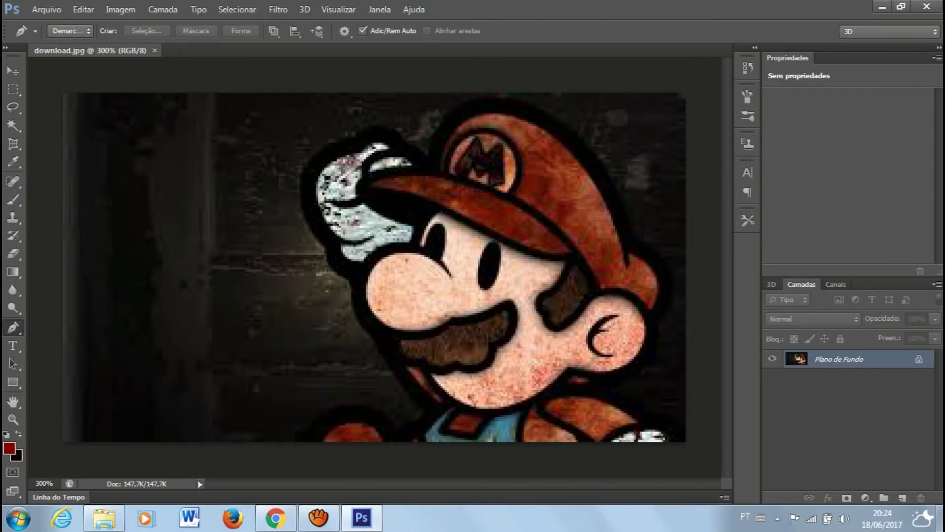
Step: Start the Pen path along Mario's bottom edge, placing anchors up toward his chin
left_click(323, 442)
left_click(344, 423)
left_click(366, 423)
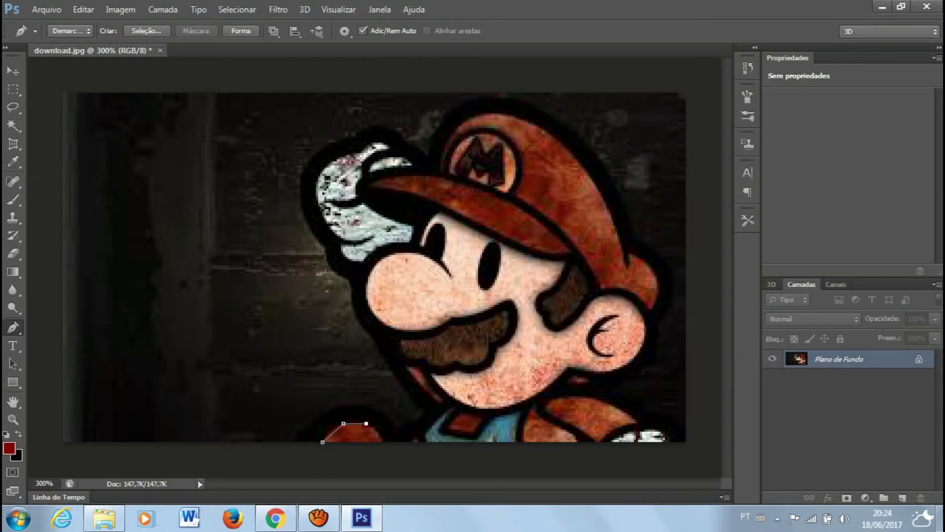
left_click(383, 442)
left_click(410, 440)
left_click(445, 411)
Step: Continue anchors beside the mustache, up the left cheek, and across the top of the hair
left_click(406, 368)
left_click(399, 337)
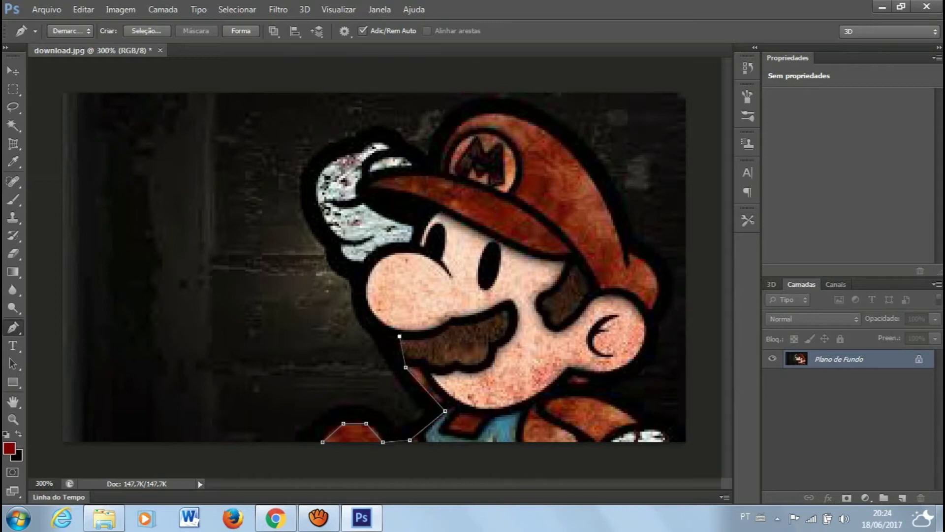
left_click(381, 323)
left_click(364, 297)
left_click(366, 278)
left_click(350, 262)
left_click(339, 251)
left_click(340, 238)
left_click(370, 142)
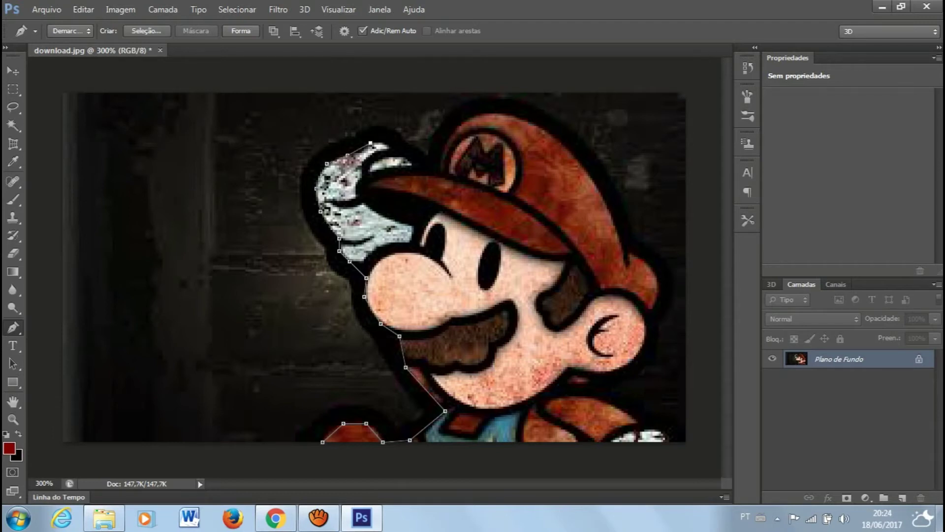
left_click(391, 147)
Step: Extend the path along the hair to where it meets the cap, then up the cap's left side
left_click(403, 157)
left_click(414, 166)
left_click(426, 176)
left_click(442, 176)
left_click(441, 158)
left_click(449, 136)
Step: Curve the path over the top of the cap and down its back toward the rear brim
left_click(468, 119)
left_click(495, 114)
left_click(522, 120)
left_click(549, 134)
left_click(567, 150)
left_click(586, 174)
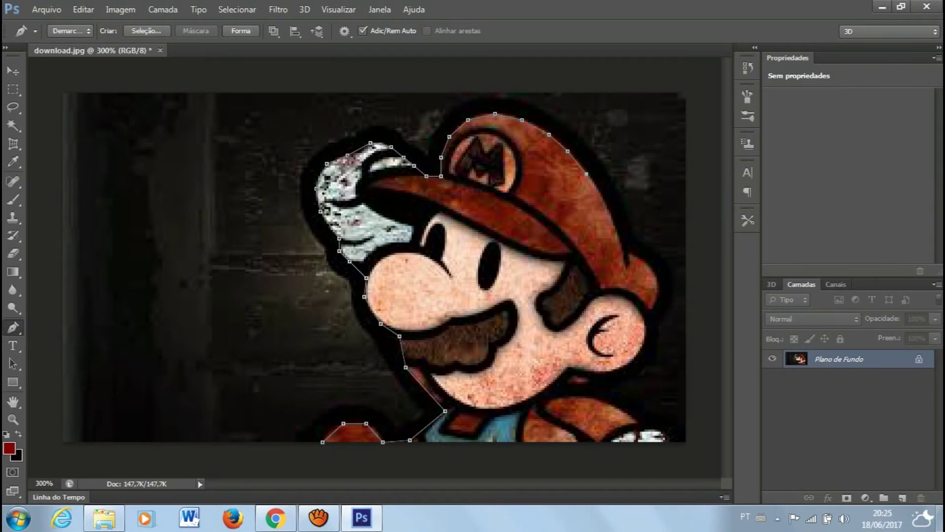
left_click(601, 197)
left_click(613, 225)
left_click(622, 249)
Step: Trace around the cap's rear brim, down and around the ear, and along the jaw
left_click(641, 259)
left_click(656, 278)
left_click(651, 309)
left_click(649, 332)
left_click(636, 359)
left_click(603, 375)
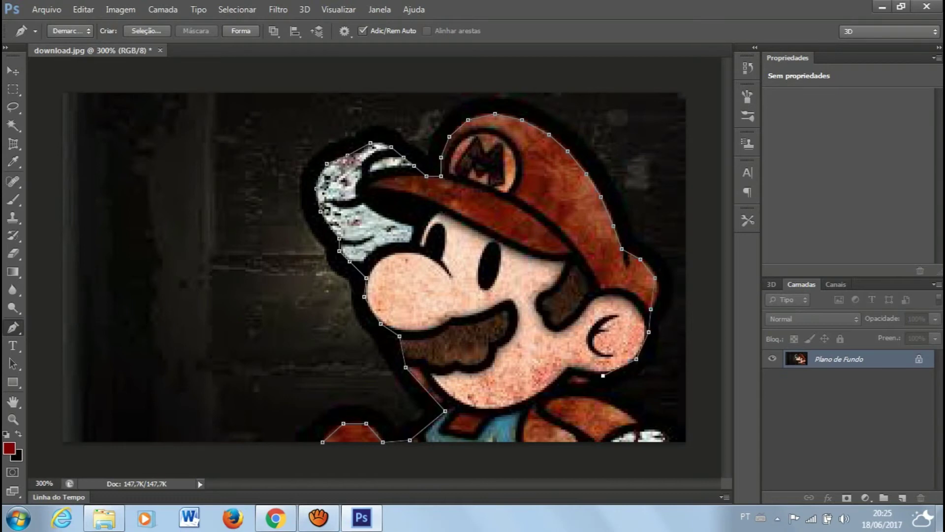
left_click(576, 374)
Step: Bring the path down along the shoulder and finish it at the image's bottom edge
left_click(548, 392)
left_click(558, 398)
left_click(574, 399)
left_click(622, 407)
left_click(640, 423)
left_click(651, 429)
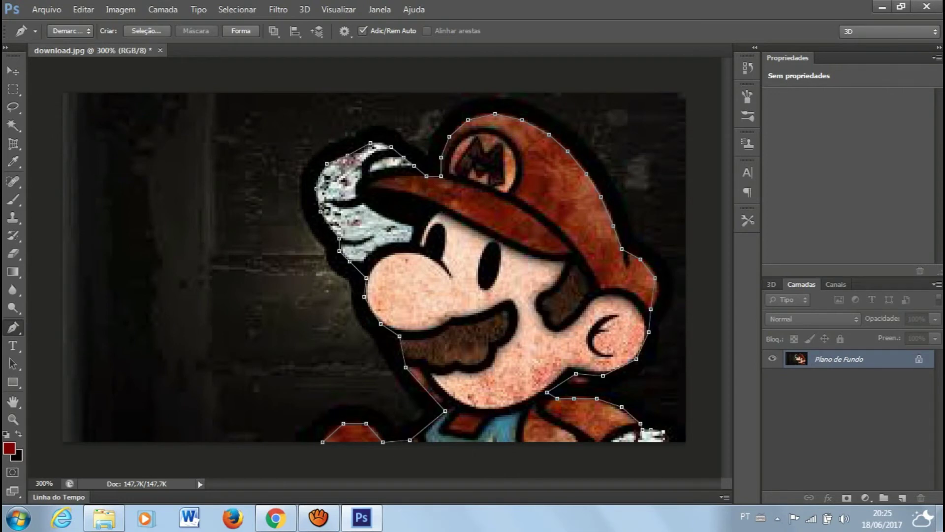
left_click(663, 431)
Step: Convert the traced path into a selection with Criar Seleção, then right-click it using the Lasso tool
right_click(490, 181)
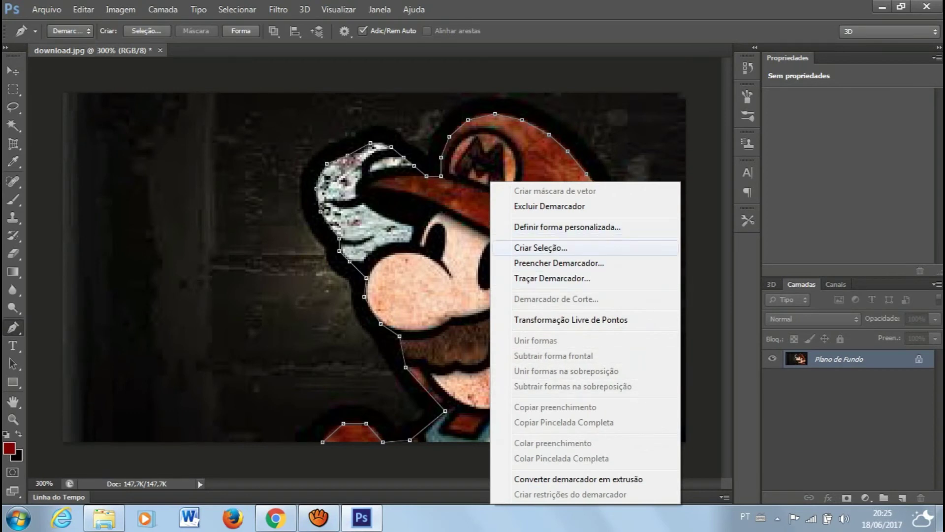
left_click(540, 248)
left_click(526, 146)
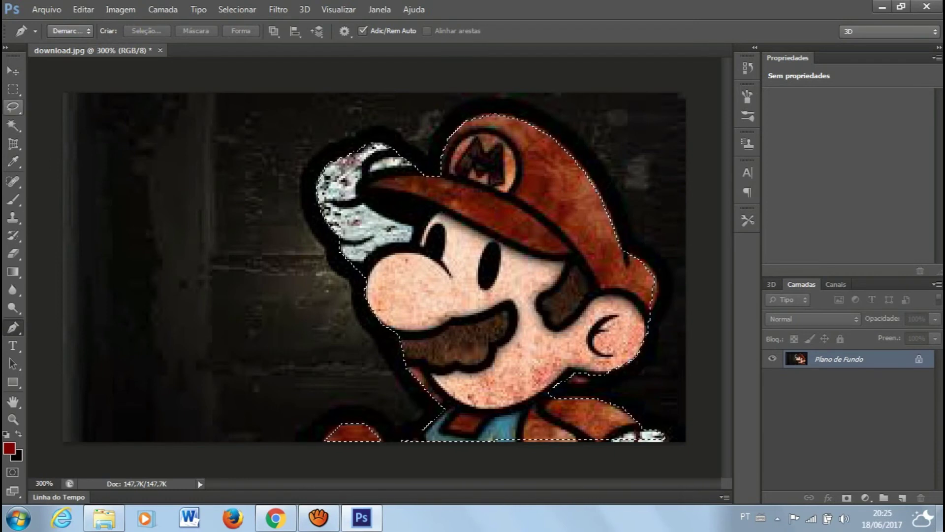
left_click(13, 107)
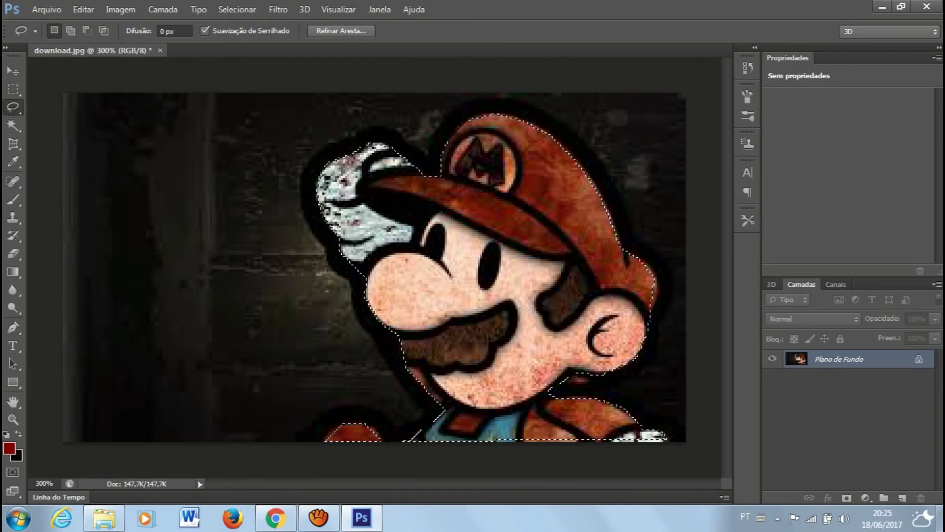
right_click(478, 208)
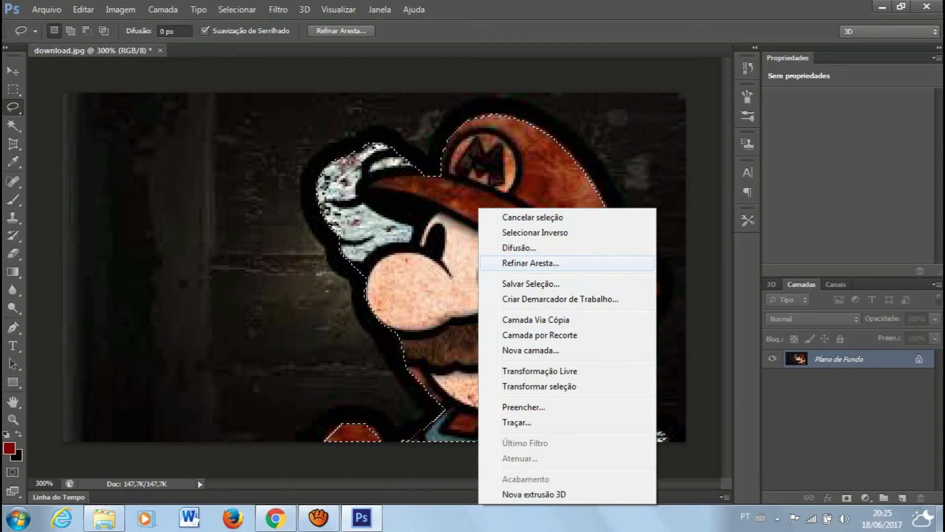
Step: Open Refinar Aresta and set the Exibir preview to Em camadas (transparency)
left_click(531, 263)
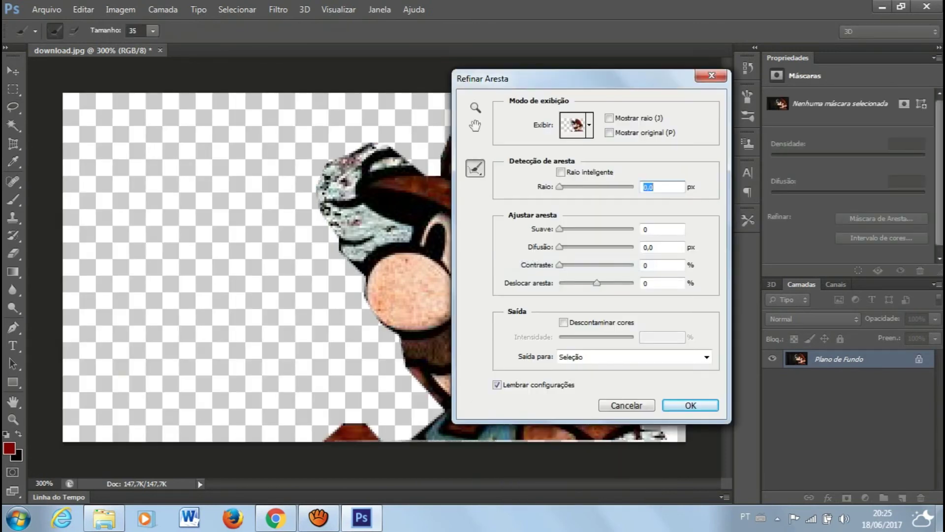
left_click(589, 124)
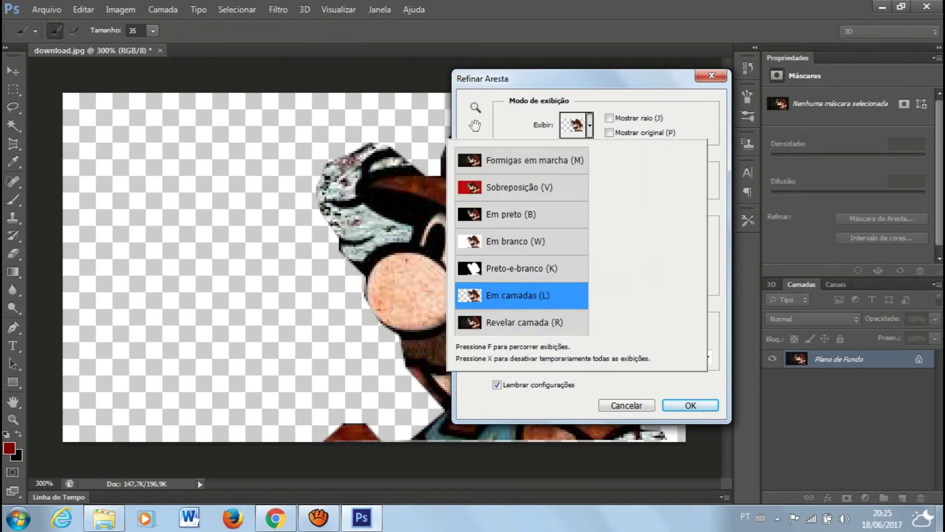
left_click(522, 187)
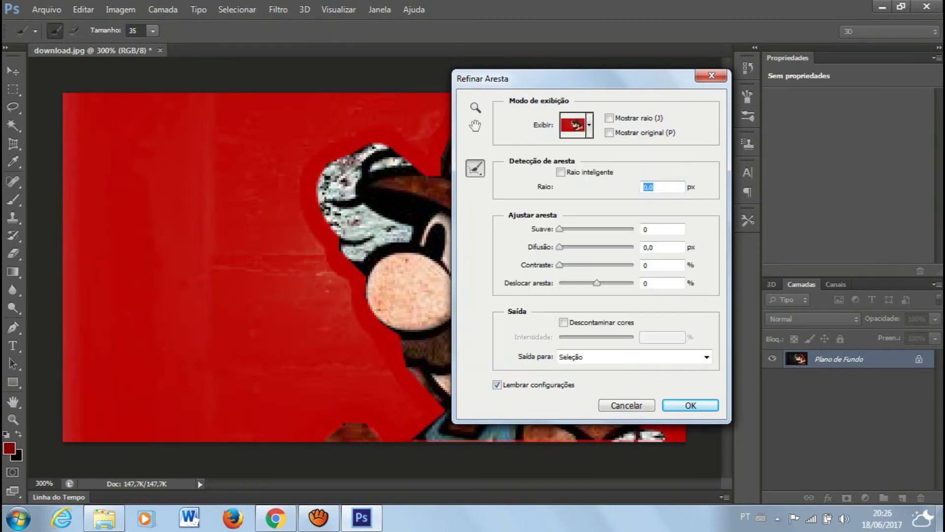
left_click(589, 124)
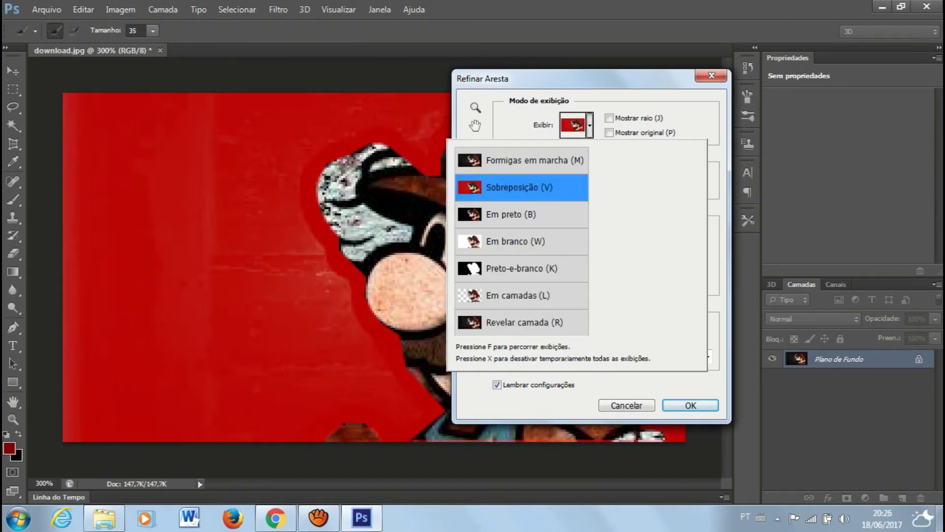
key("l")
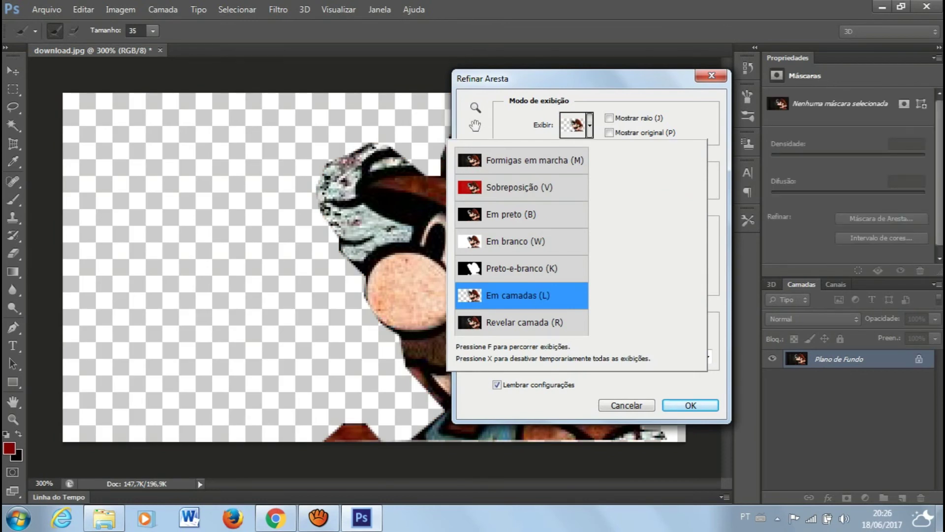
key("Return")
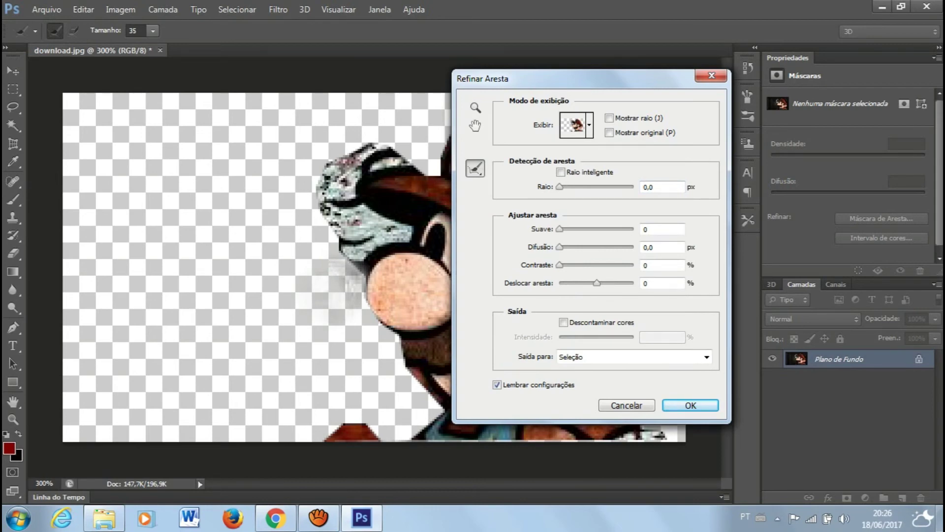
Step: Move the dialog aside, brush the cut-out edge near Mario's shoulder, then recentre the dialog
mouse_move(541, 78)
left_mouse_down()
mouse_move(893, 289)
mouse_move(853, 277)
left_mouse_up()
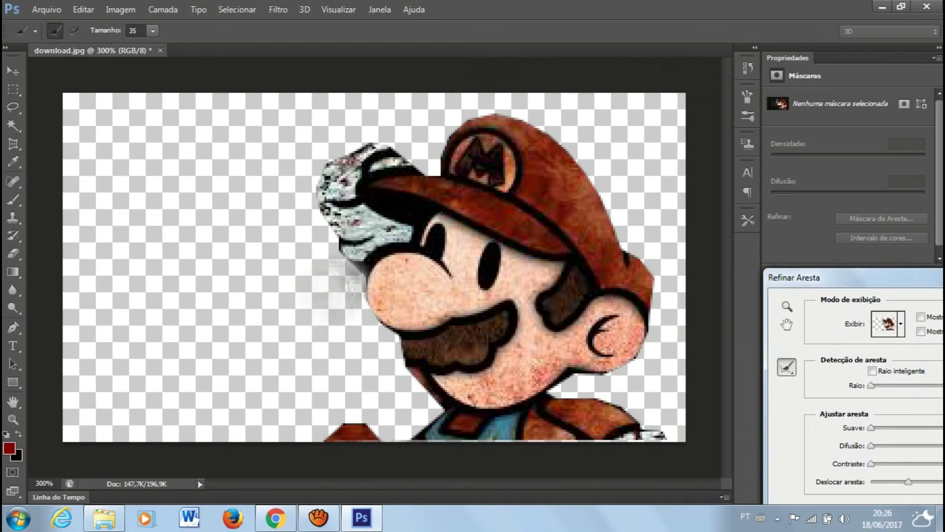
mouse_move(655, 419)
left_mouse_down()
mouse_move(670, 416)
mouse_move(650, 416)
left_mouse_up()
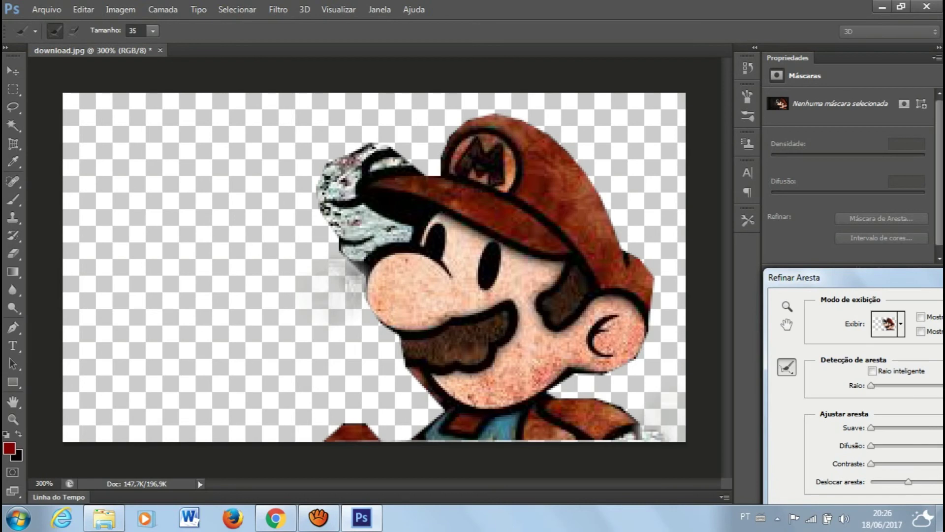
mouse_move(813, 277)
left_mouse_down()
mouse_move(483, 121)
mouse_move(407, 120)
left_mouse_up()
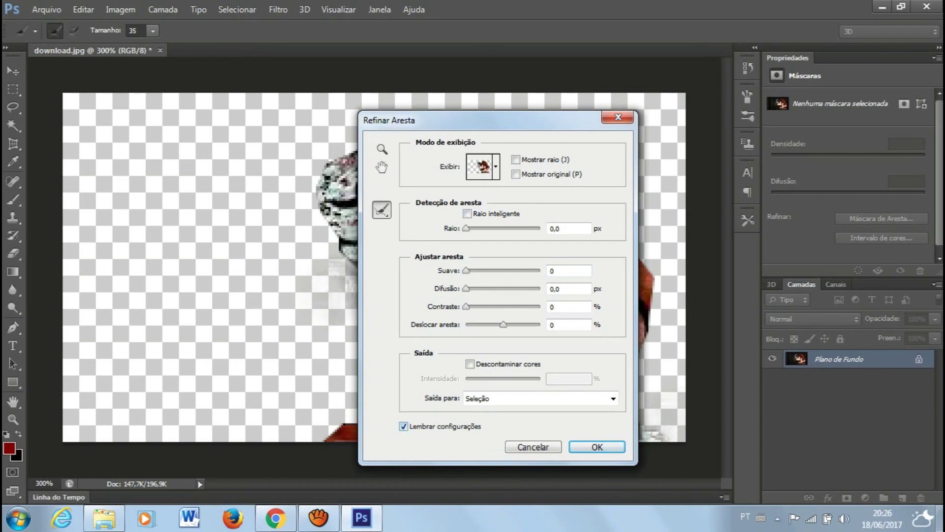
Step: Enable Descontaminar cores at 50%, output to Nova camada com máscara de camada, and confirm
left_click(470, 364)
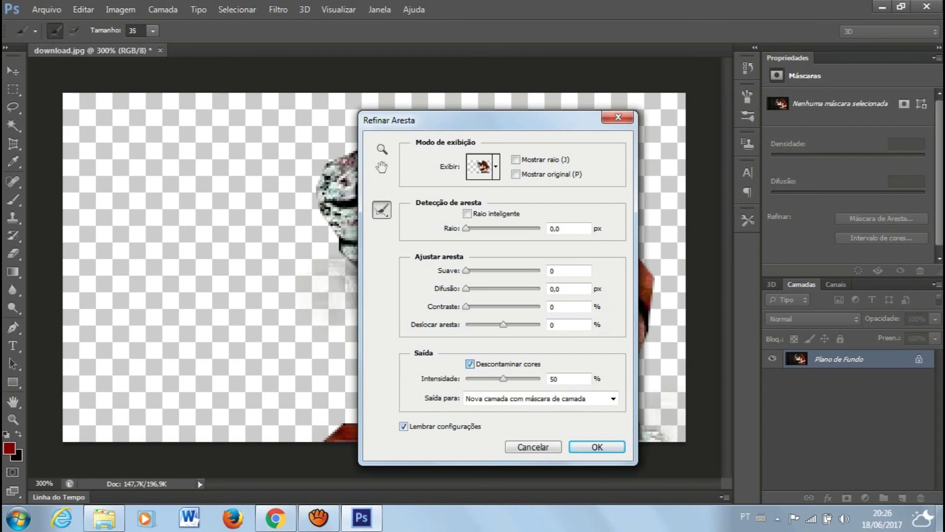
left_click(597, 447)
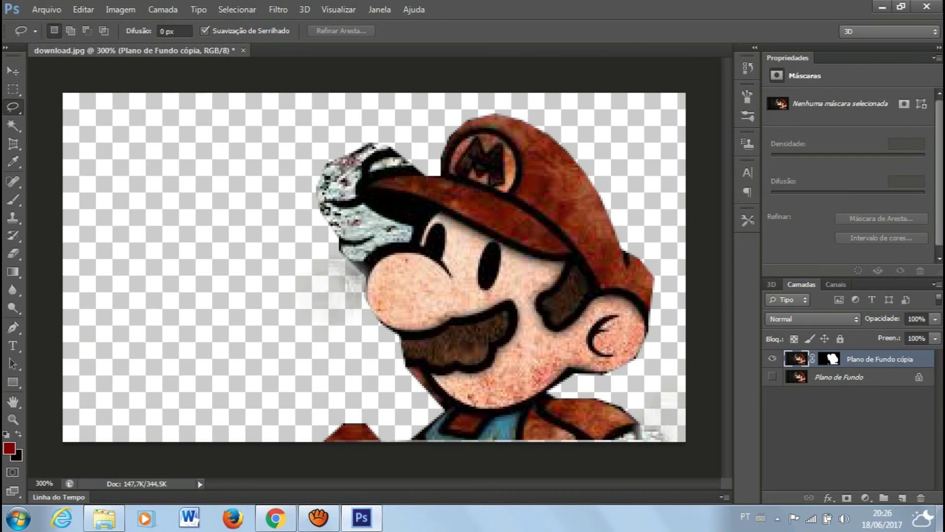
left_click(13, 125)
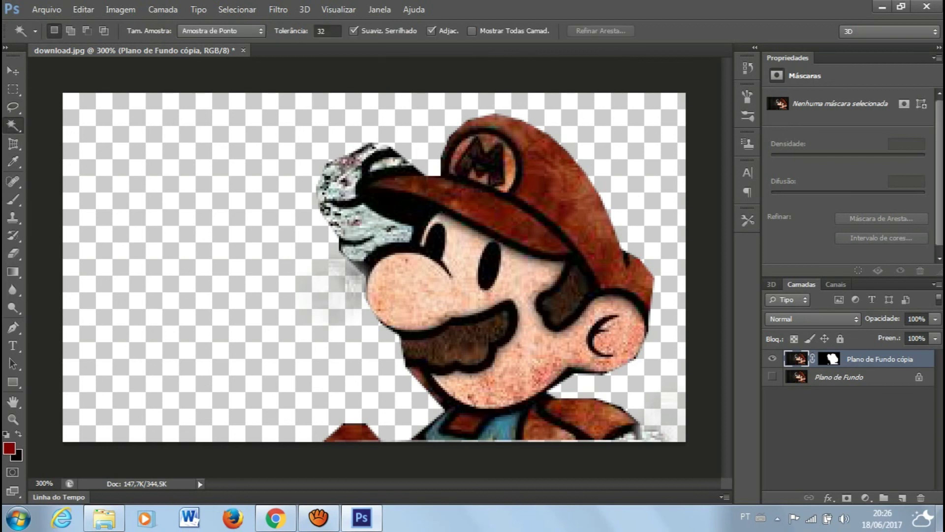
left_click(13, 106)
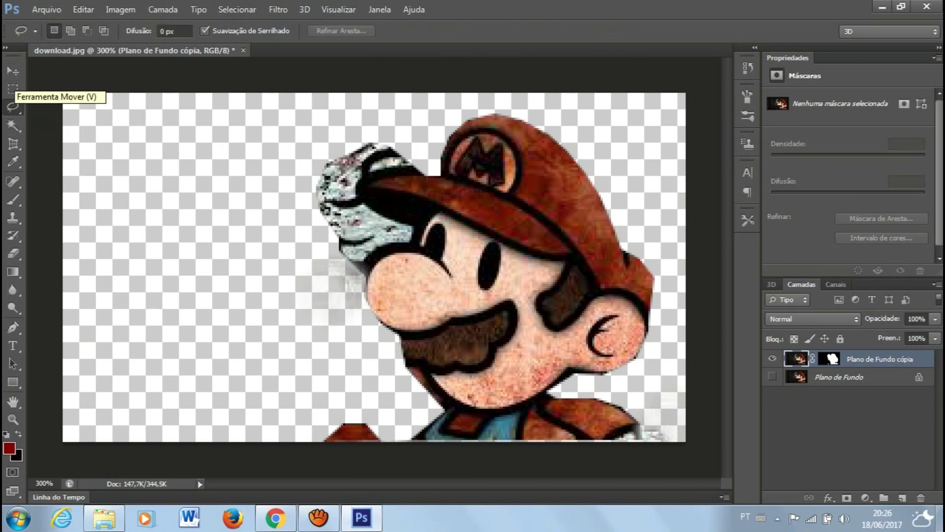
left_click(35, 31)
key("Escape")
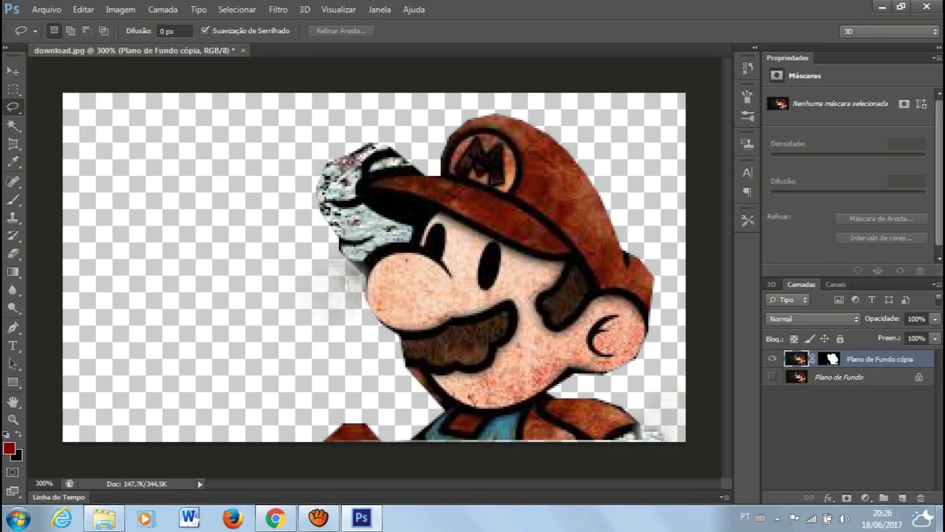